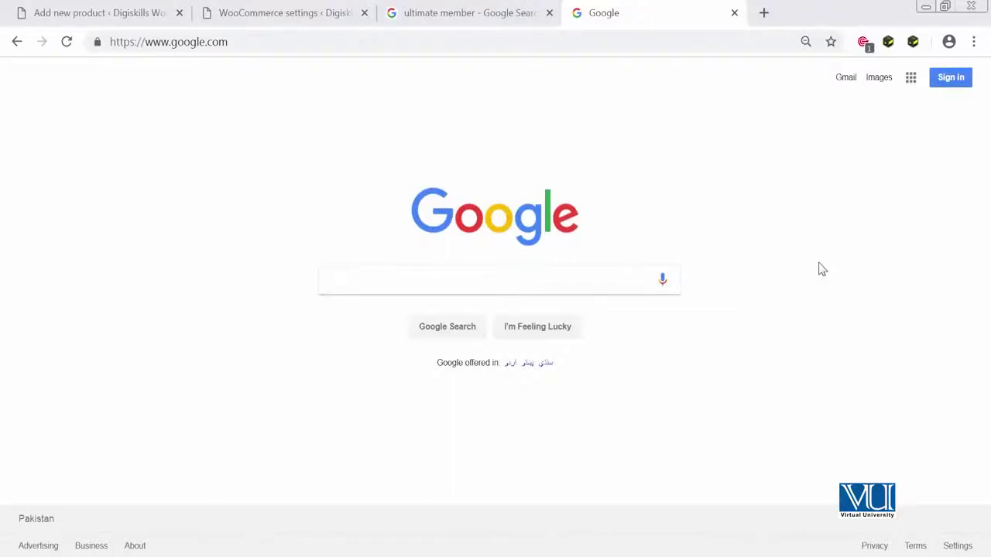
Search Google for 'zarahs now or neve' to find the fitness website
left_click(485, 283)
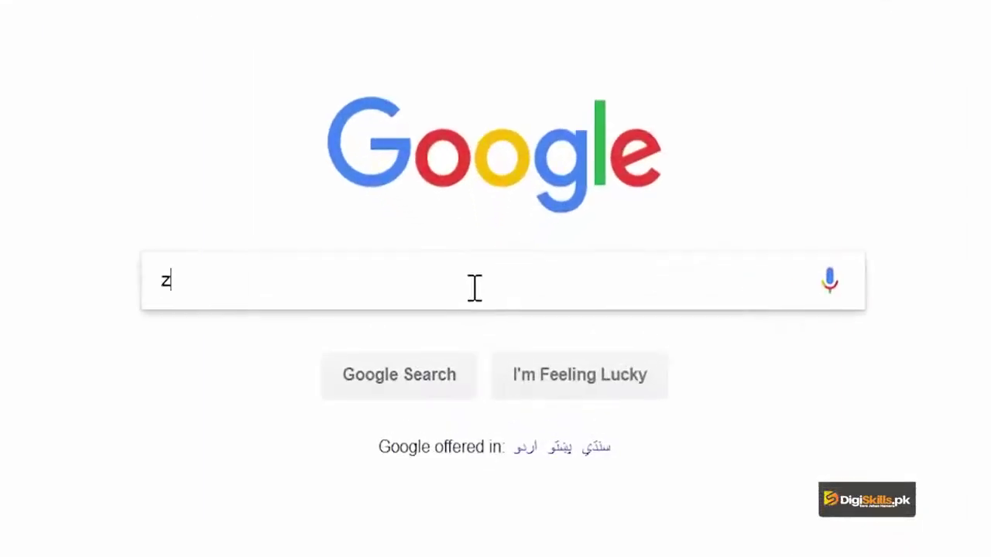
type("zarahs now or")
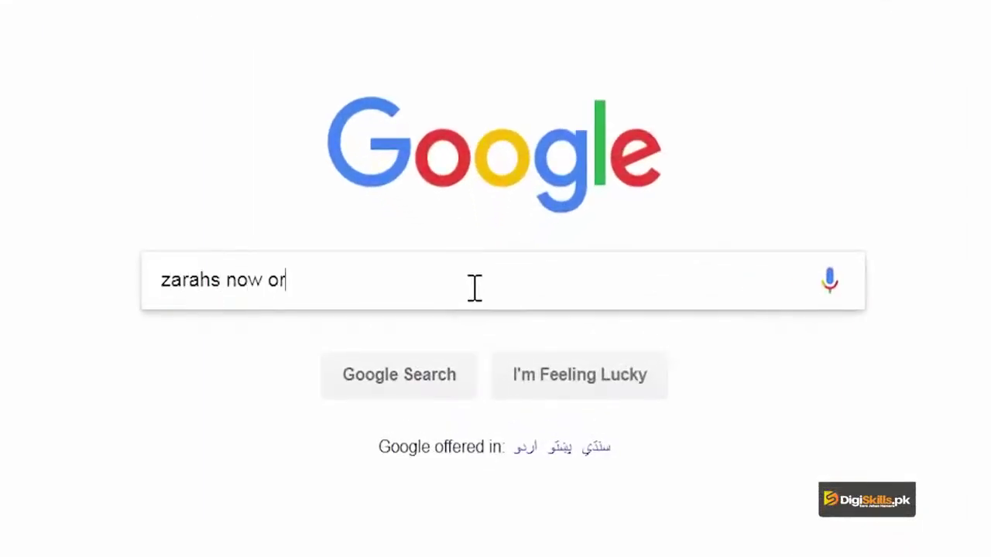
type(" never")
key("Return")
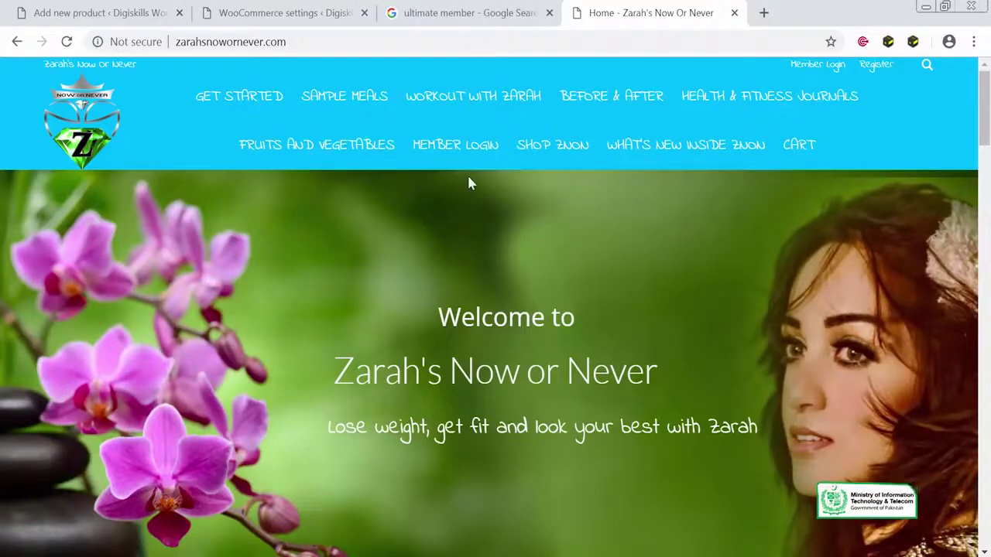
Scroll through the Zarah's Now Or Never home page, then go to its Register page
scroll(257, 253, "down", 8)
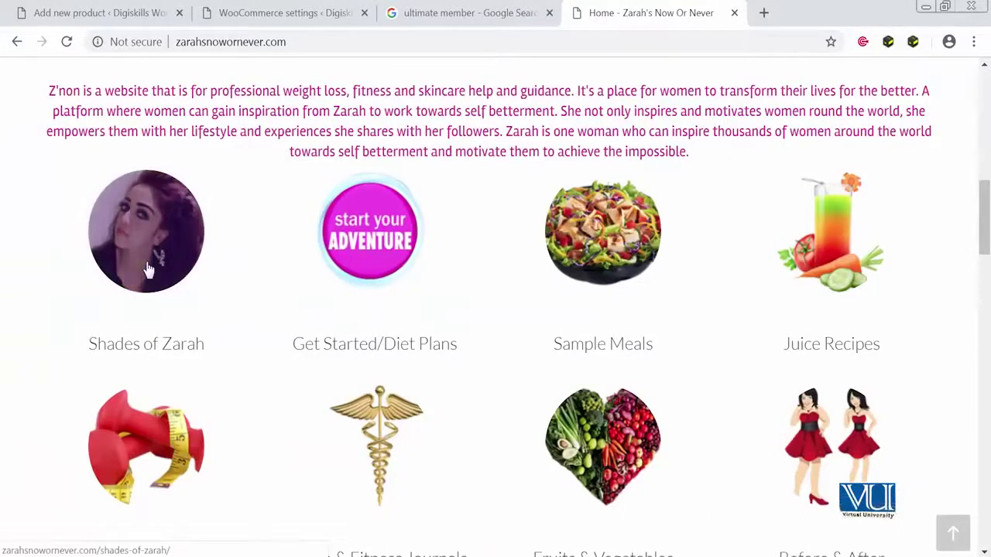
scroll(449, 245, "down", 7)
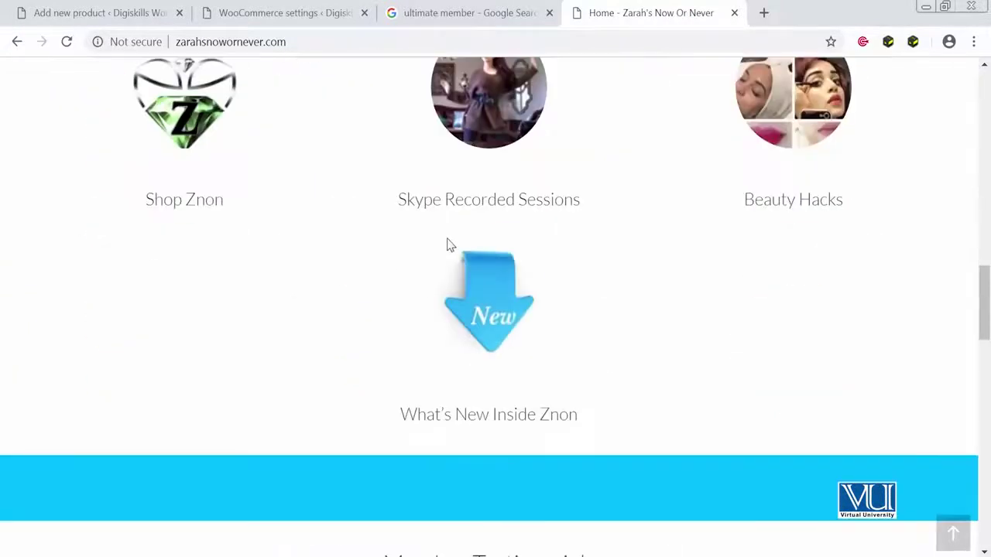
scroll(449, 244, "down", 15)
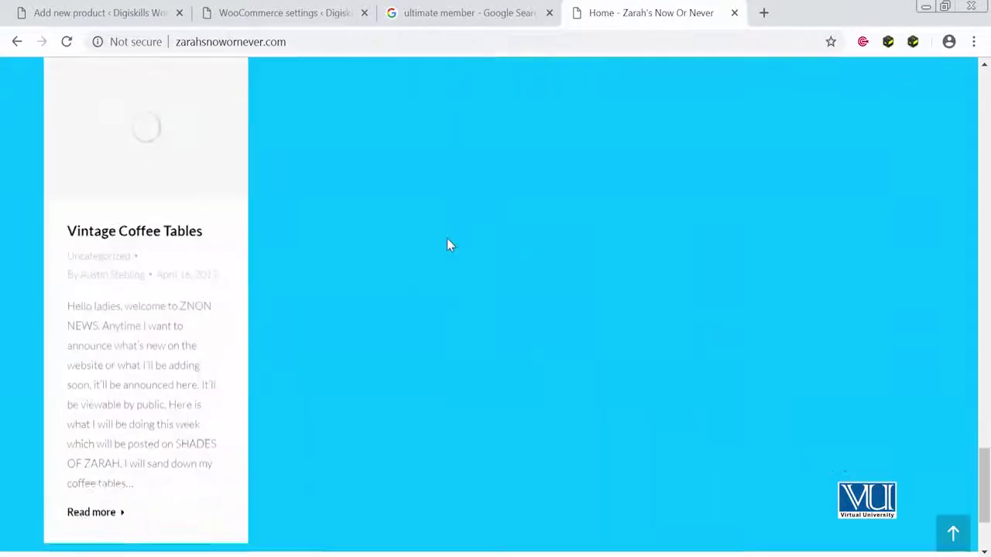
scroll(447, 245, "up", 15)
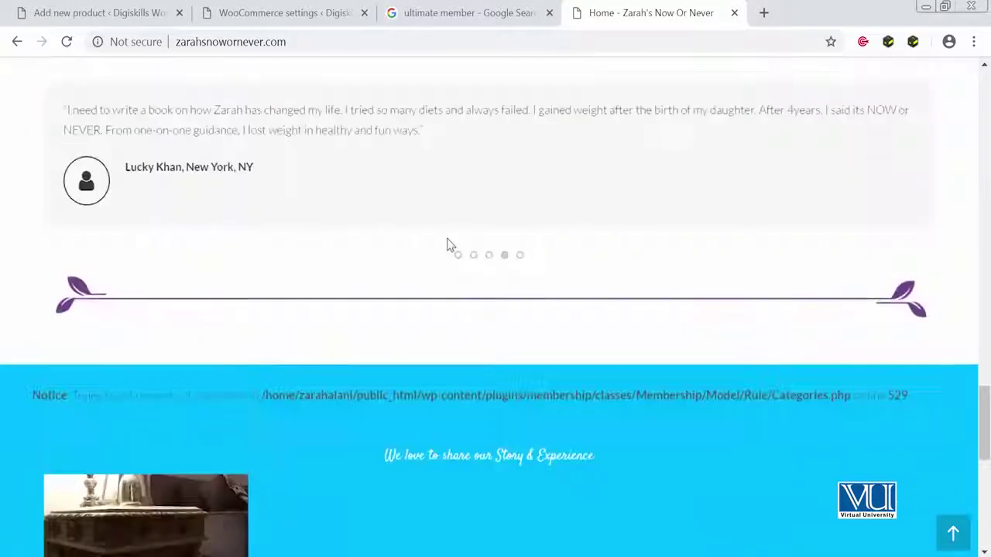
scroll(447, 245, "up", 10)
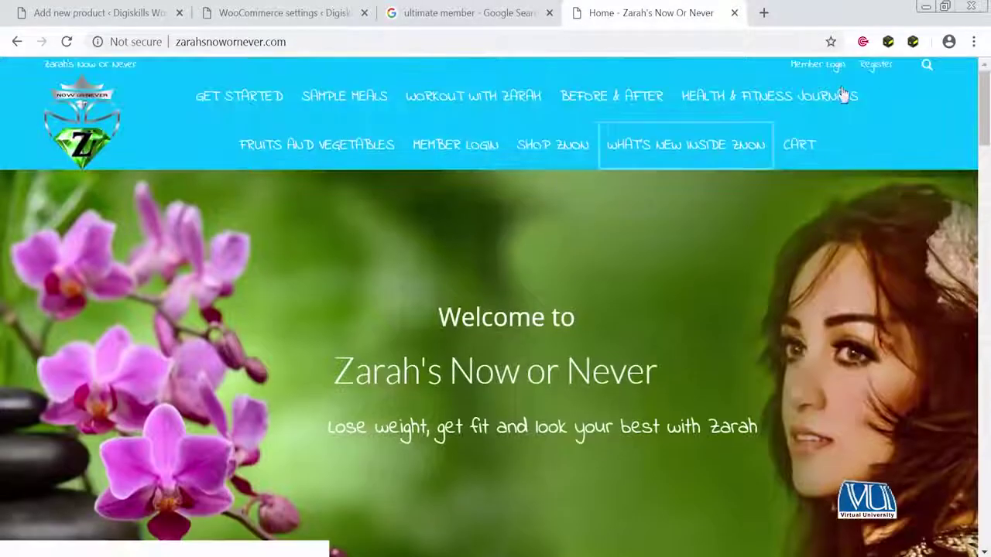
left_click(883, 72)
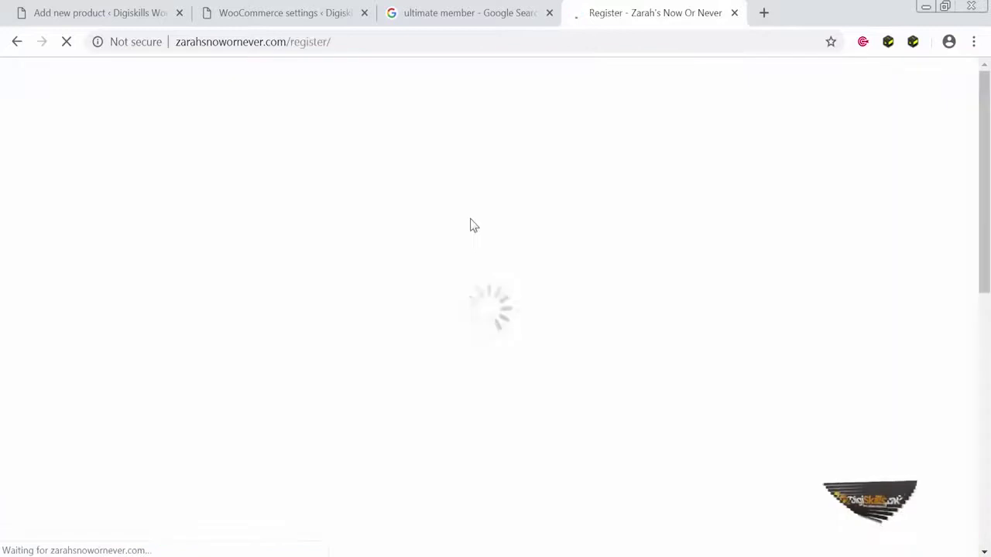
Look over the Register page, then go to the site's MEMBER LOGIN page
scroll(471, 224, "down", 4)
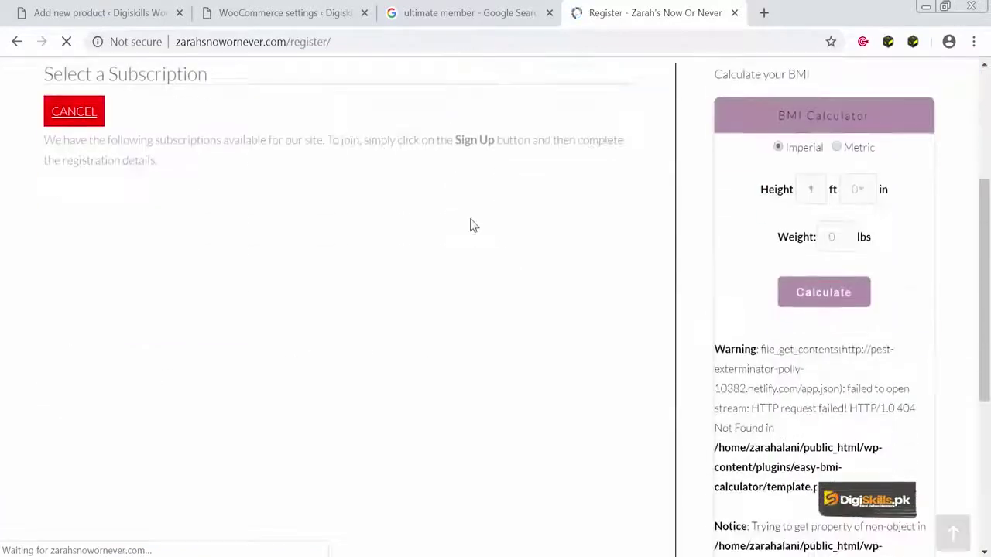
scroll(313, 255, "up", 2)
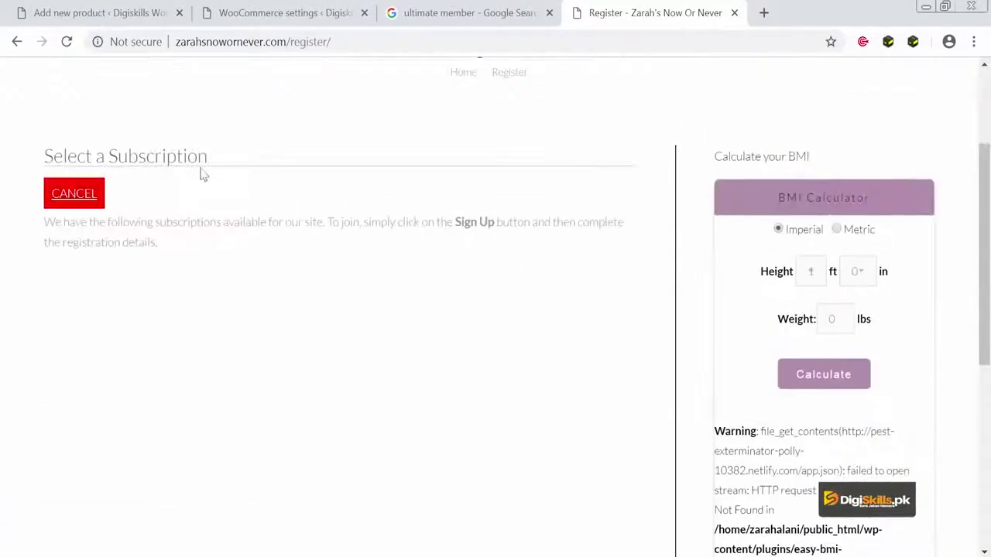
scroll(401, 425, "down", 6)
scroll(400, 425, "up", 5)
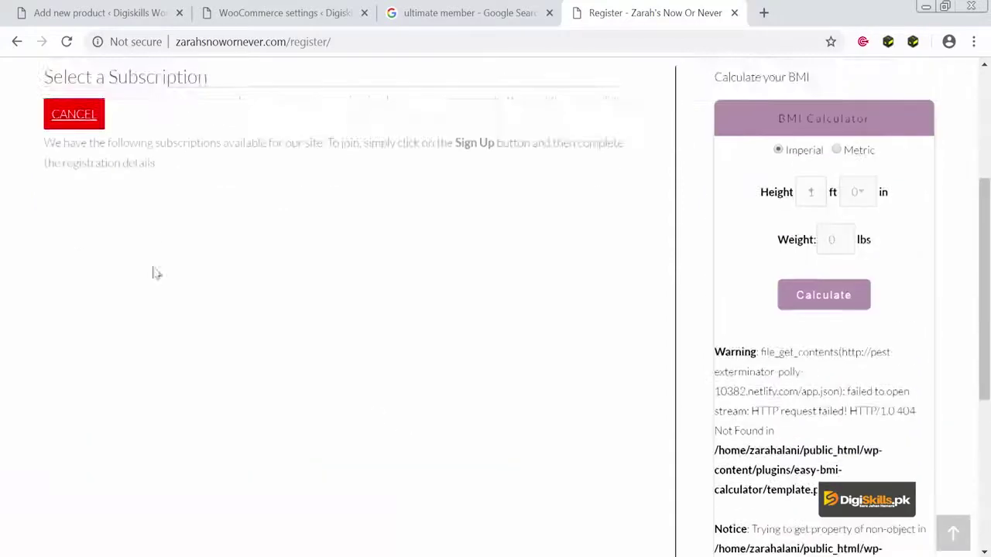
scroll(531, 323, "up", 3)
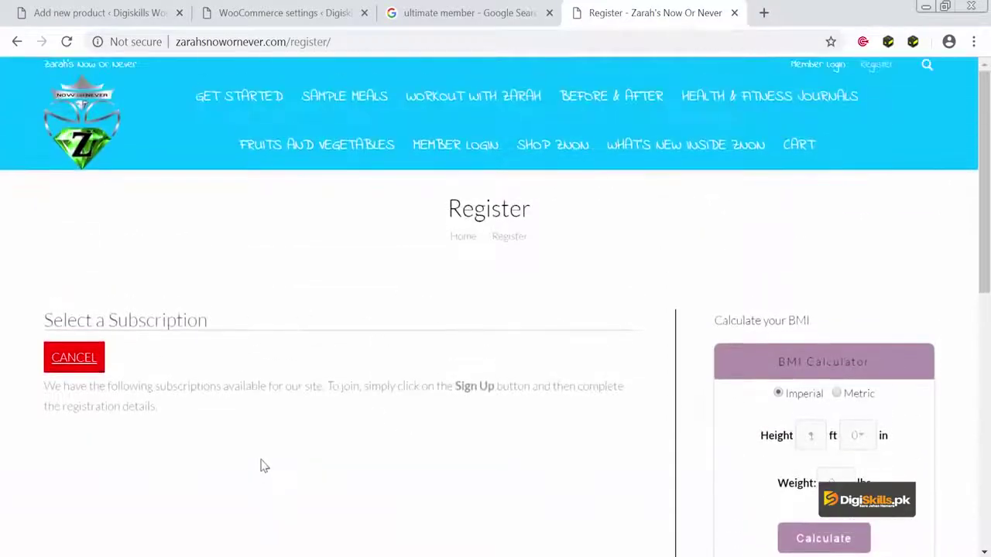
scroll(261, 465, "down", 3)
scroll(261, 465, "up", 3)
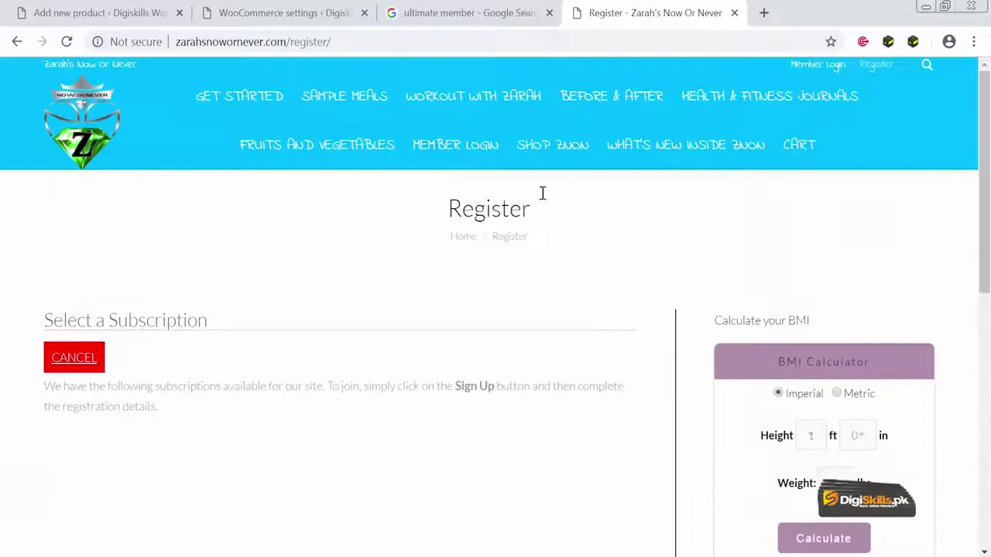
left_click(451, 140)
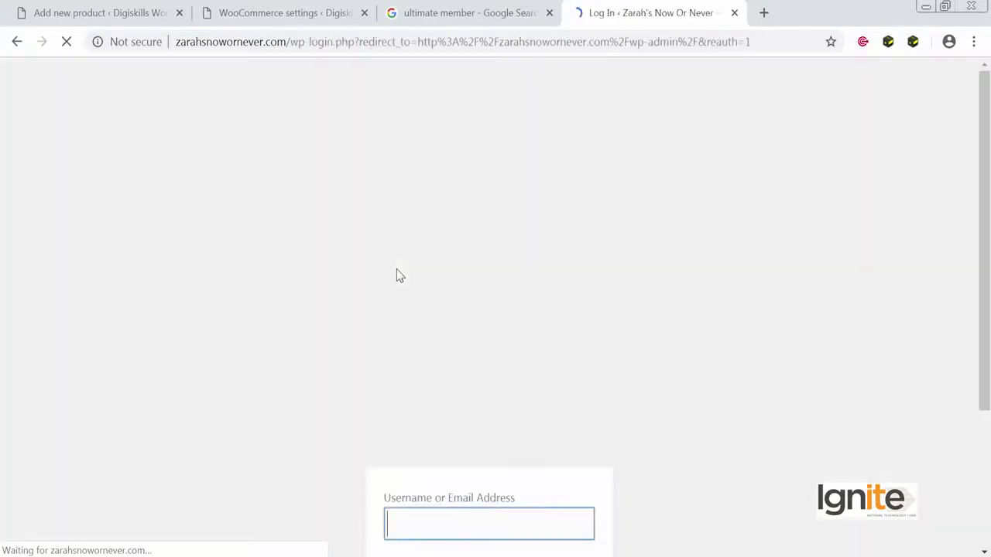
Return to the Google homepage by entering 'go' in the address bar
scroll(396, 275, "down", 3)
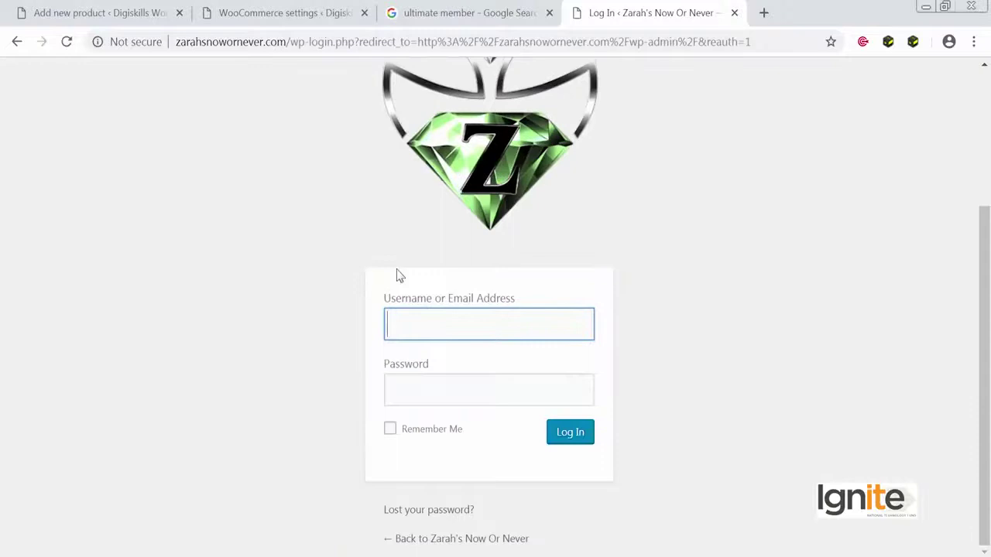
left_click(489, 48)
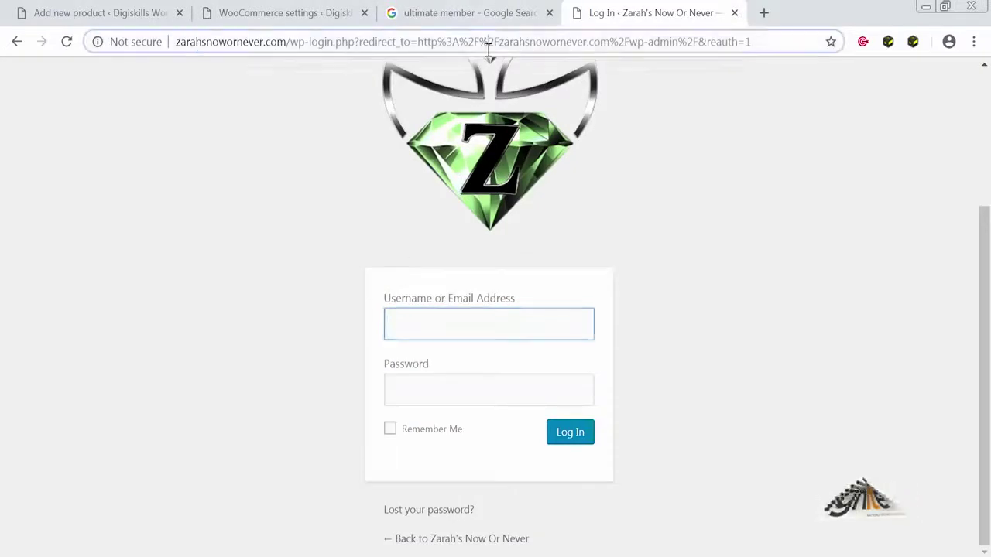
type("go")
key("Return")
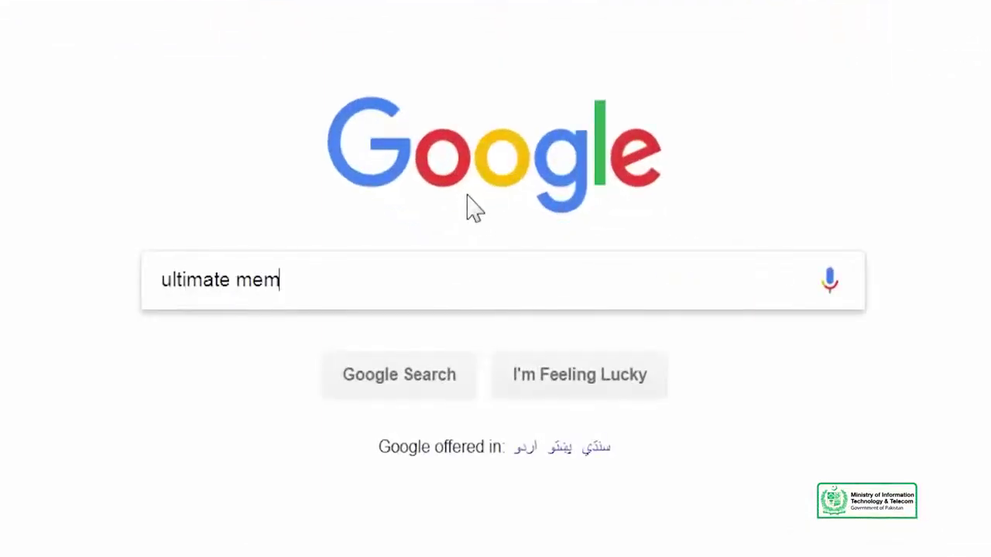
Search Google for 'ultimate member' and open the WordPress.org plugin result
type("ultimate member")
key("Return")
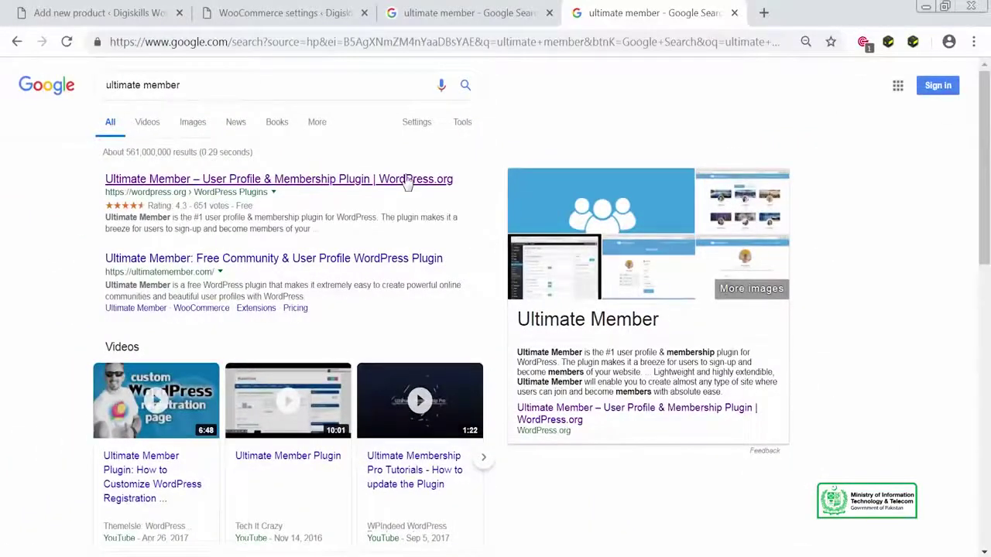
left_click(407, 179)
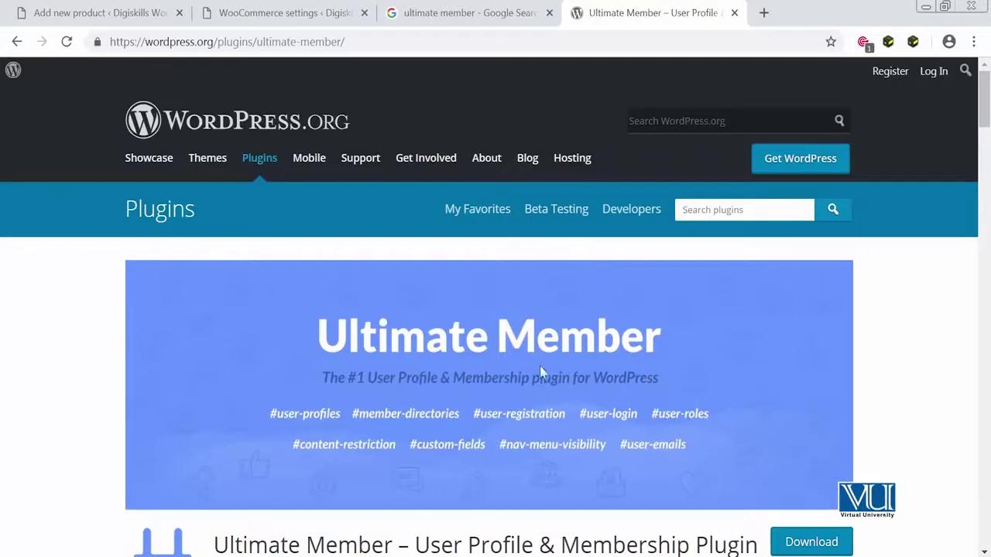
Scroll through the Ultimate Member description, features and extensions, then back to the Download button
scroll(534, 387, "down", 5)
scroll(327, 411, "down", 2)
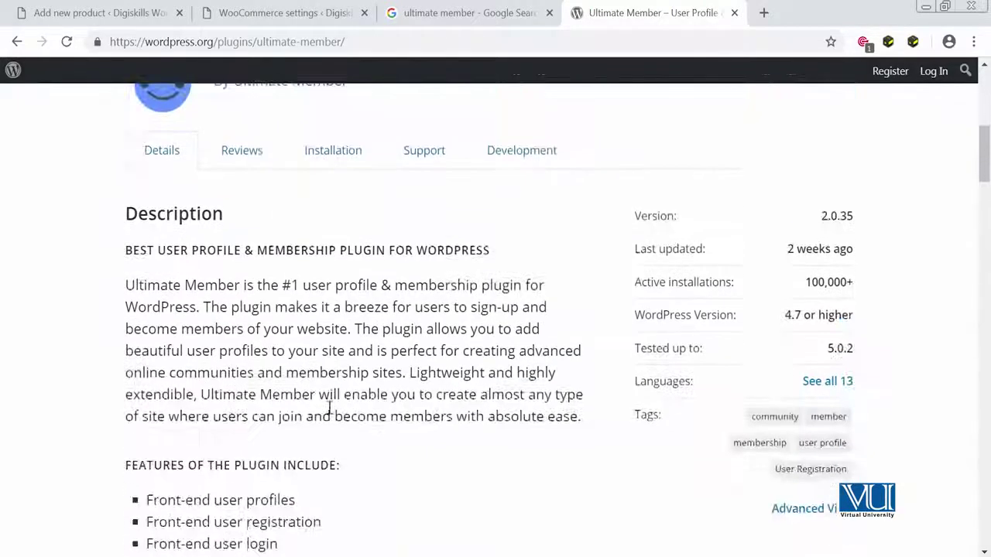
scroll(405, 358, "down", 2)
scroll(408, 364, "up", 1)
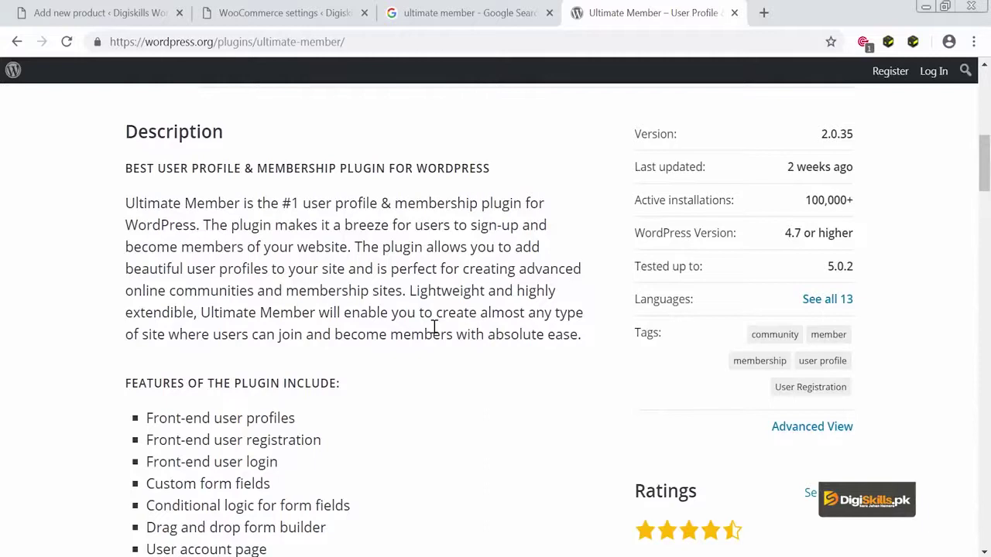
scroll(434, 328, "down", 3)
scroll(435, 332, "up", 1)
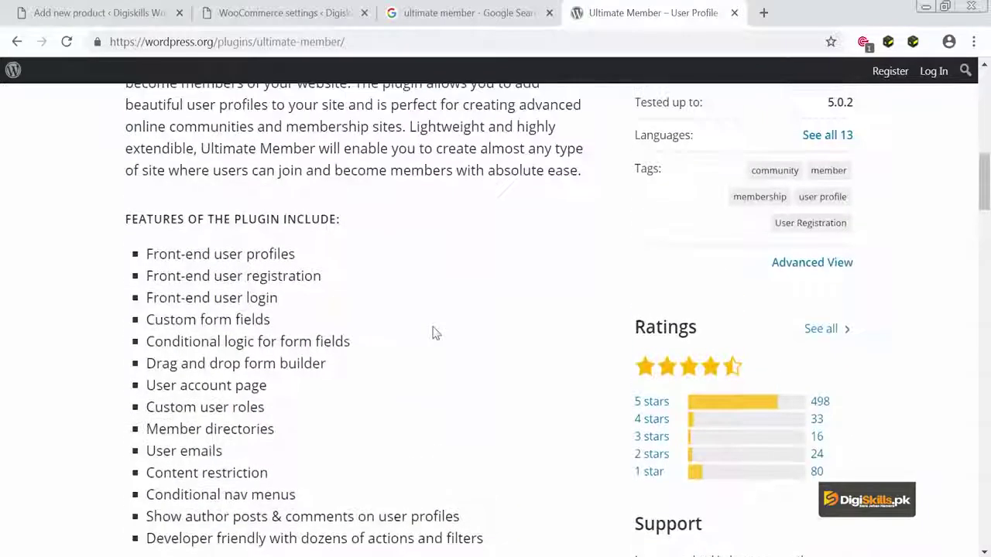
scroll(422, 369, "down", 3)
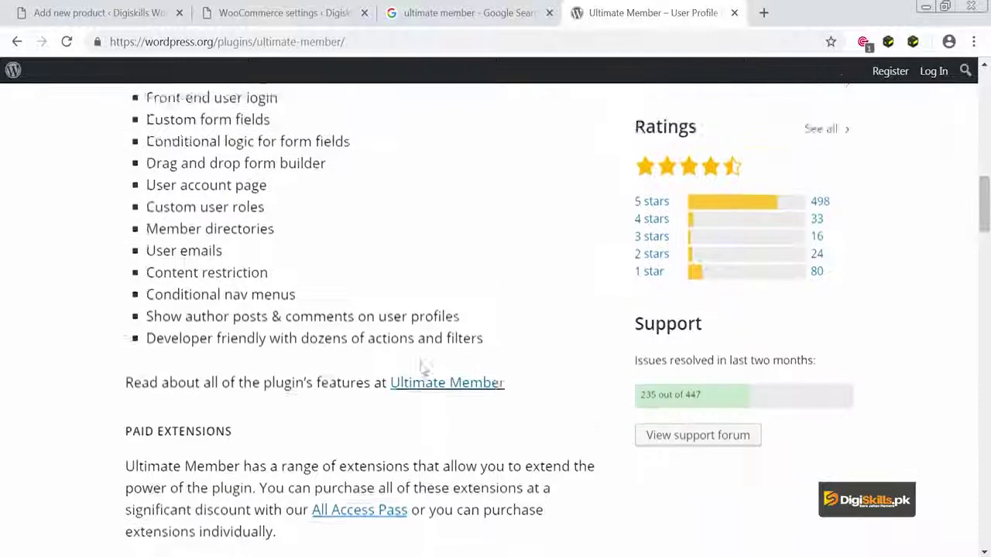
scroll(423, 370, "up", 2)
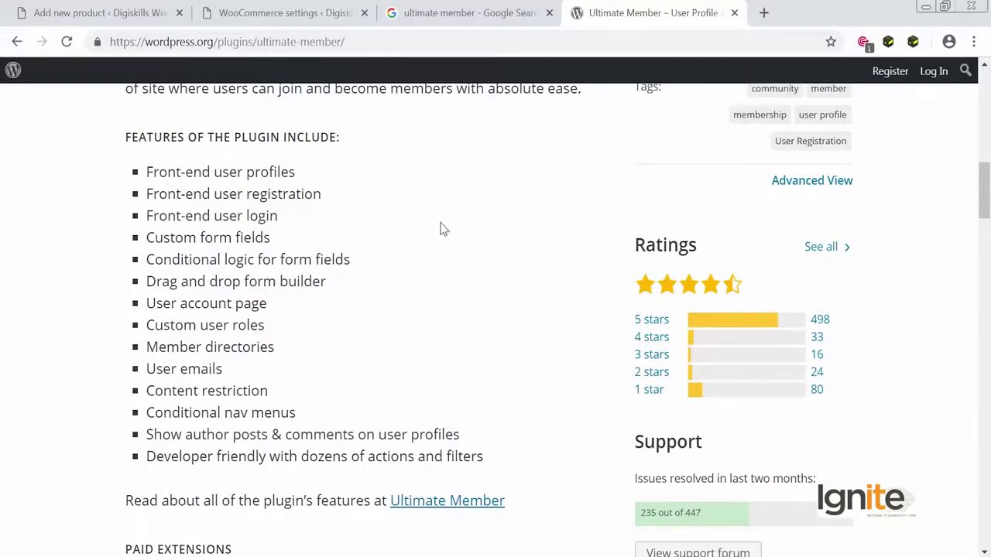
scroll(441, 229, "down", 3)
scroll(442, 227, "up", 4)
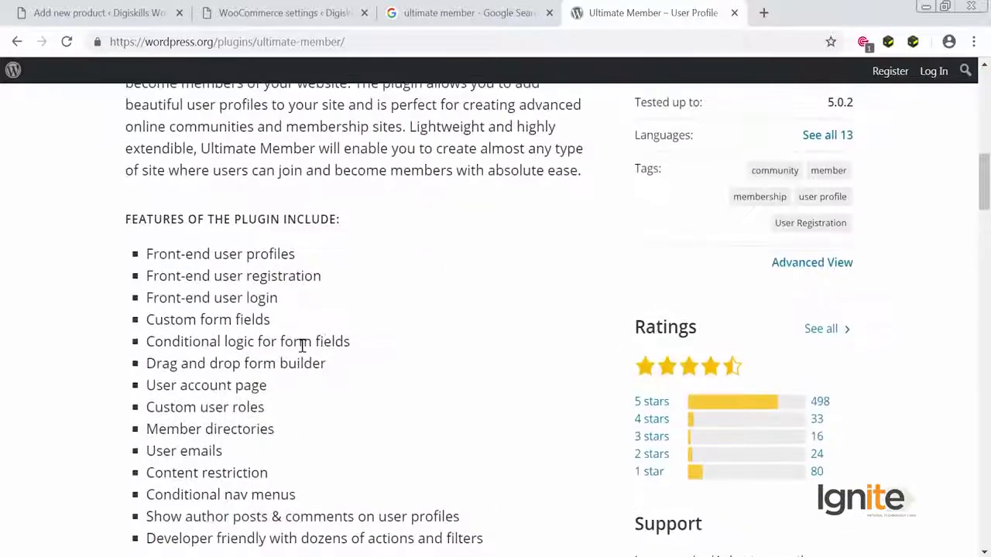
scroll(300, 346, "down", 15)
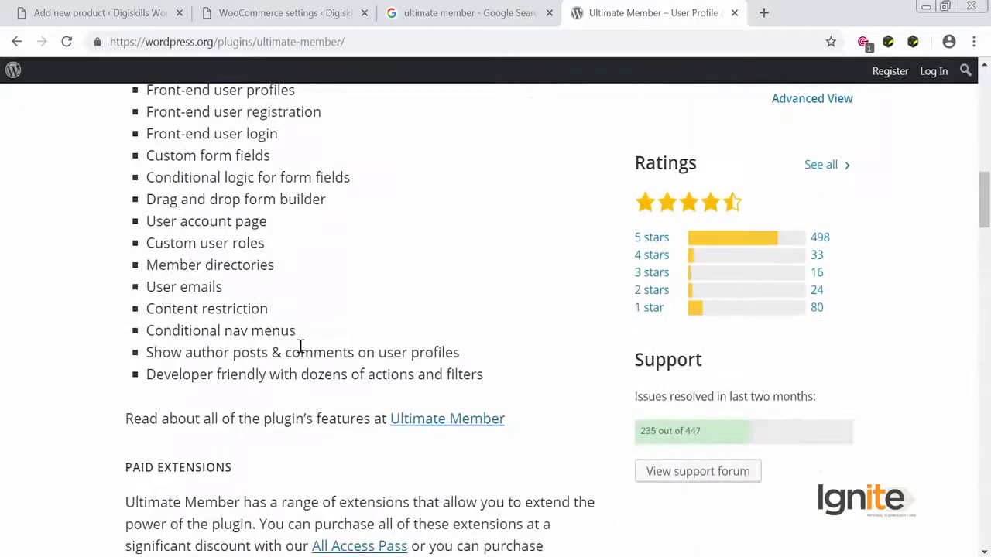
scroll(300, 346, "up", 20)
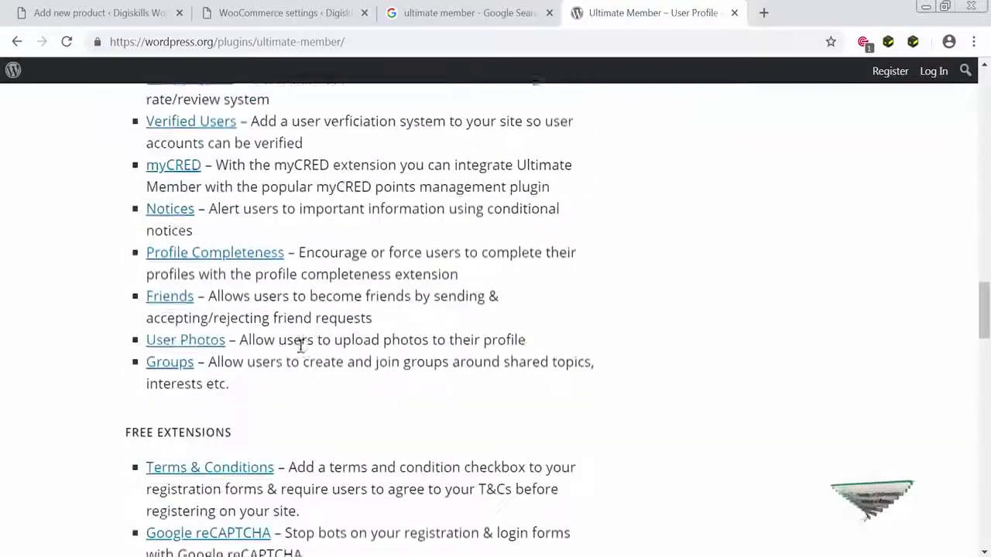
scroll(300, 346, "up", 5)
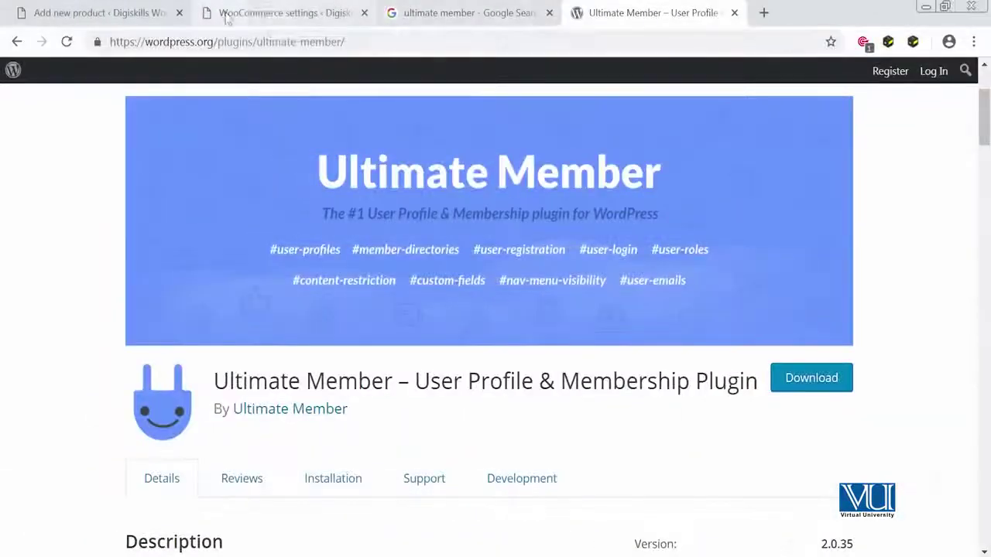
From the admin tab, go to Plugins > Installed Plugins and choose Add New
left_click(264, 13)
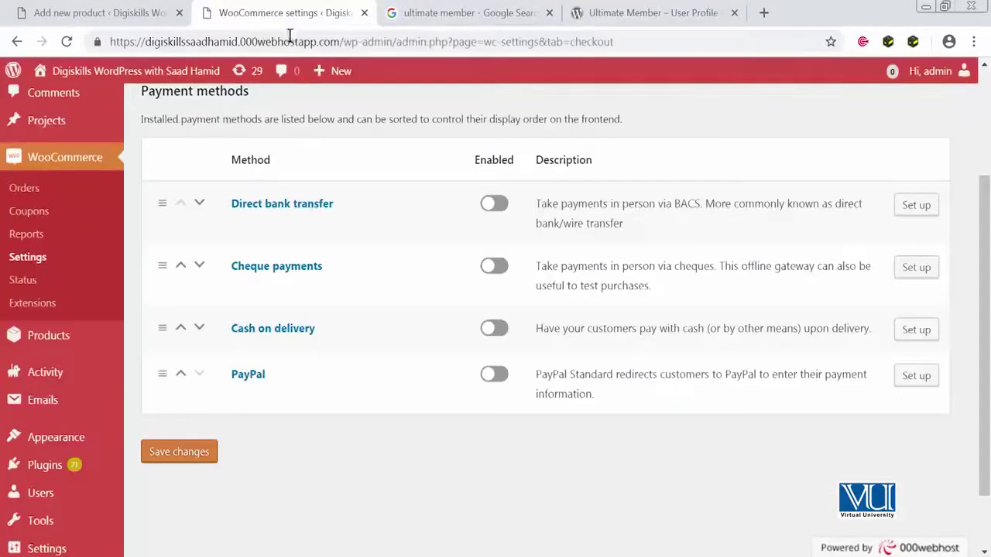
left_click(290, 45)
mouse_move(76, 438)
scroll(75, 438, "up", 2)
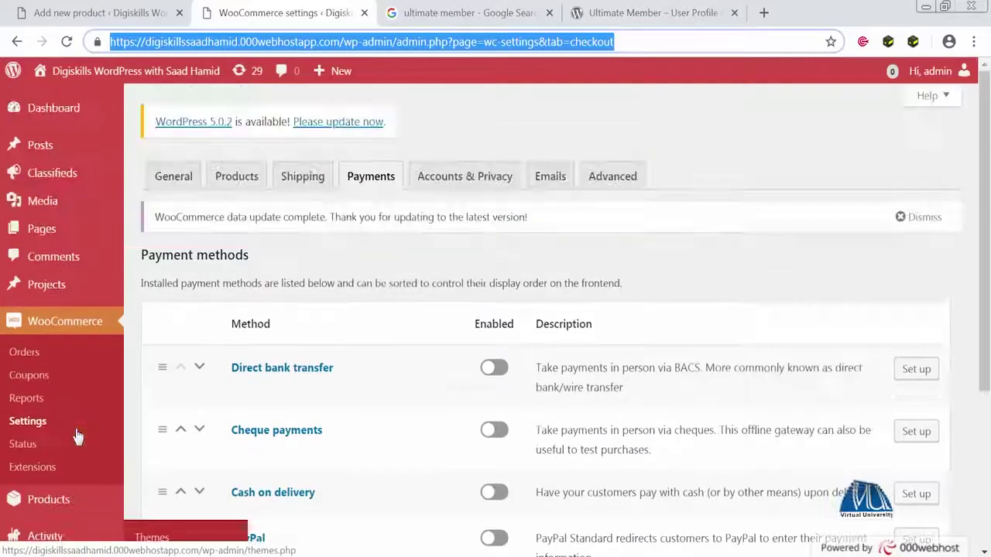
scroll(78, 437, "down", 1)
scroll(75, 438, "down", 2)
mouse_move(110, 383)
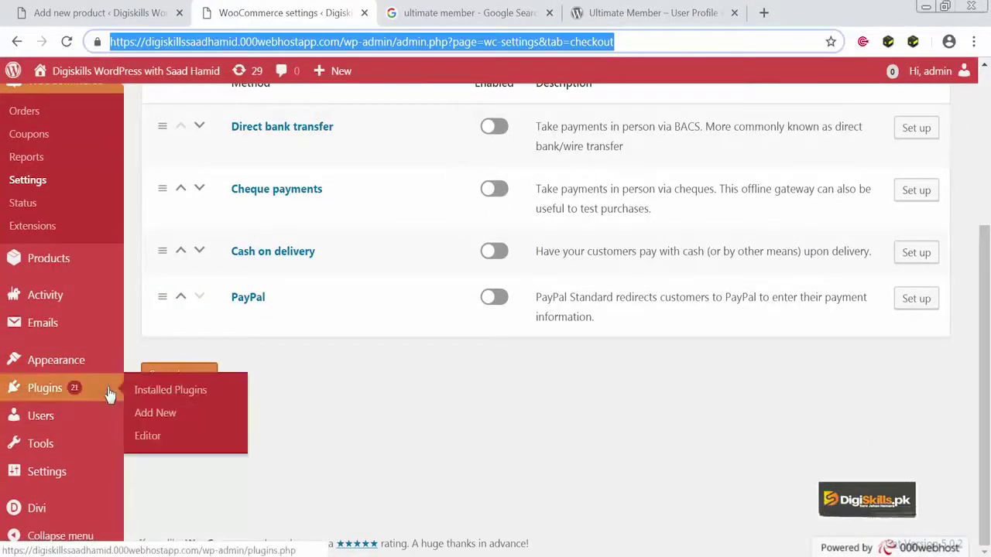
left_click(197, 395)
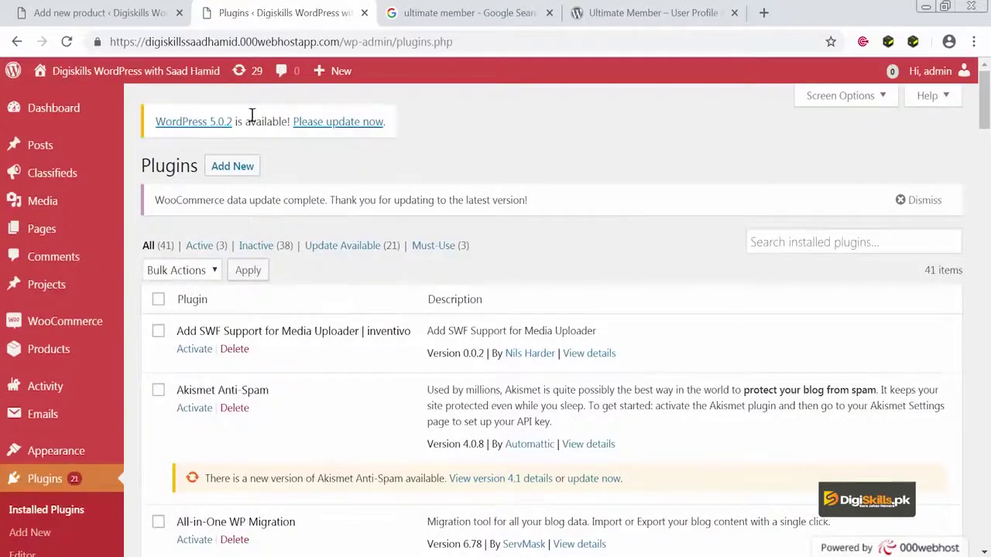
left_click(232, 166)
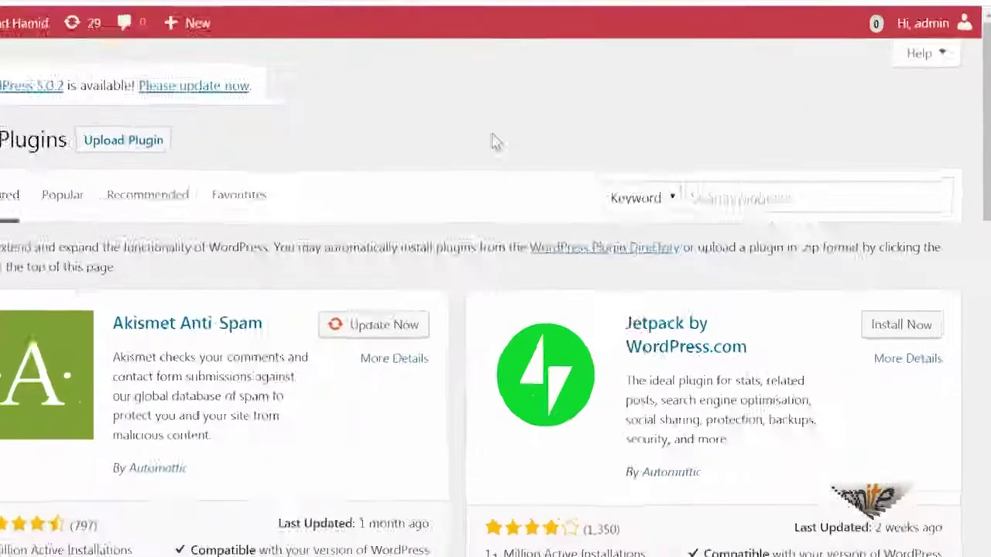
Search plugins for 'ultimate e', then install and activate Ultimate Member
left_click(727, 203)
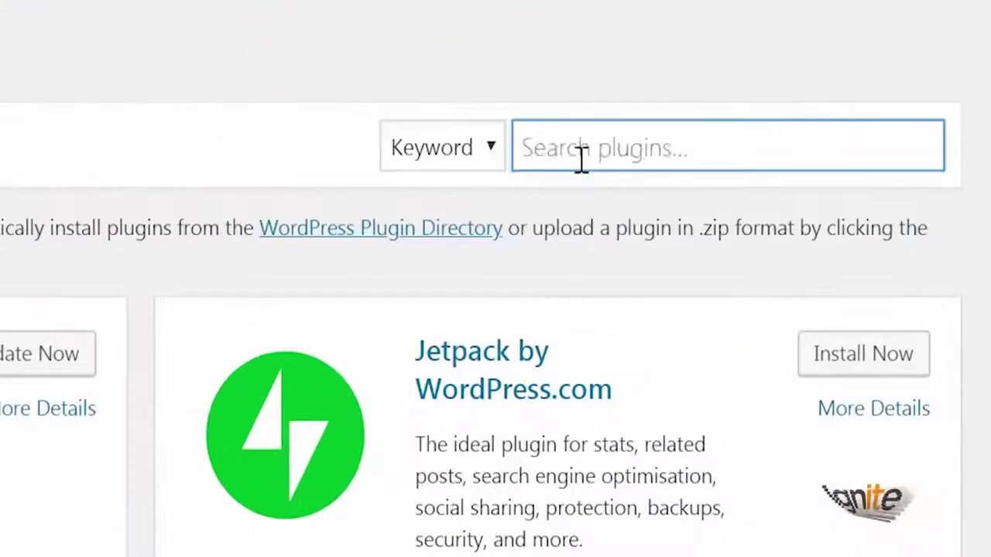
type("ultimate ")
type("ember")
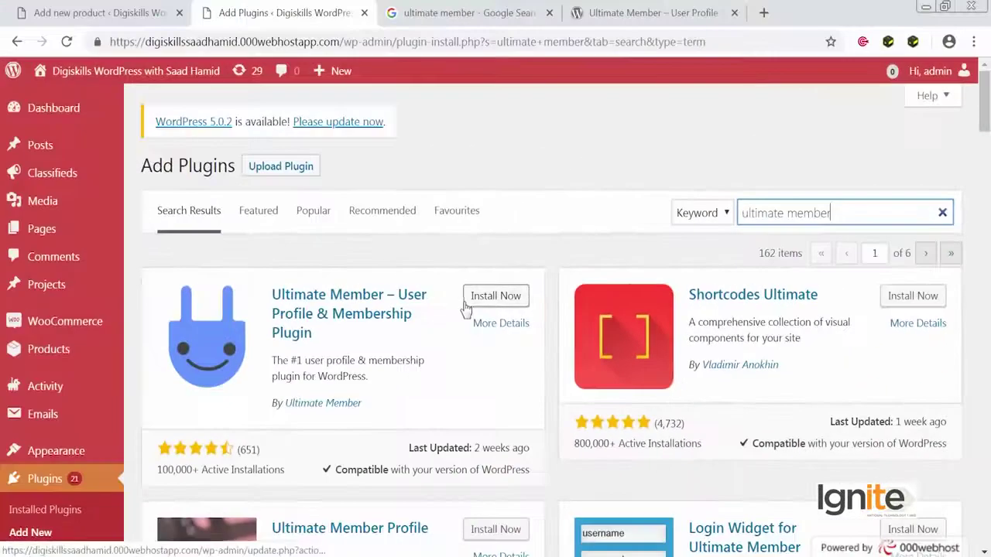
left_click(475, 304)
left_click(475, 303)
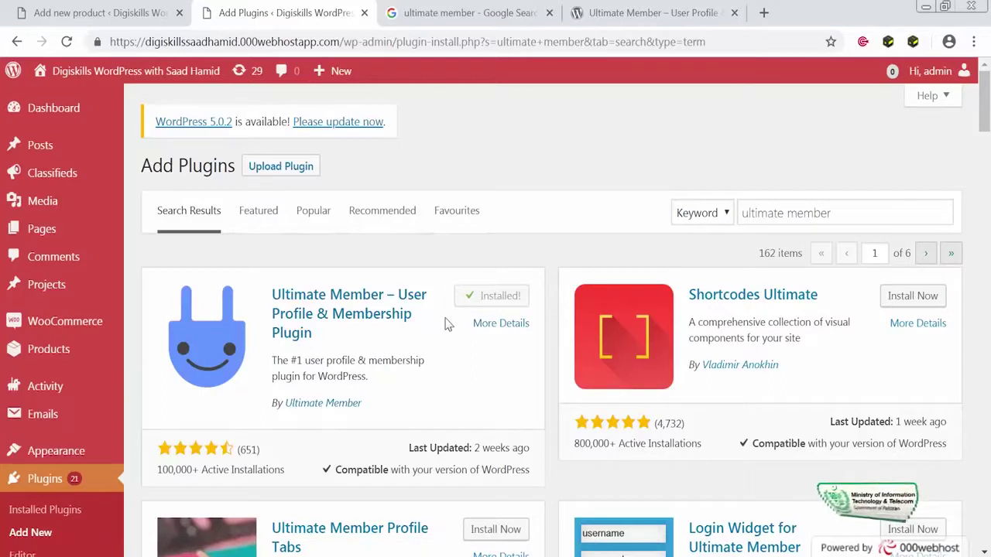
left_click(503, 297)
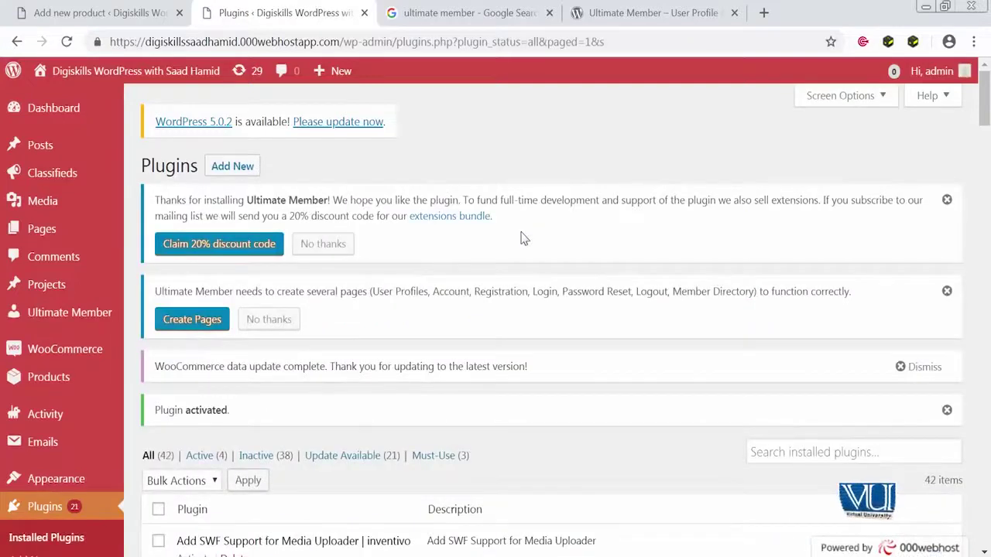
Close the 'Thanks for installing' notice and have Ultimate Member create its User, Login and Register pages
left_click(946, 200)
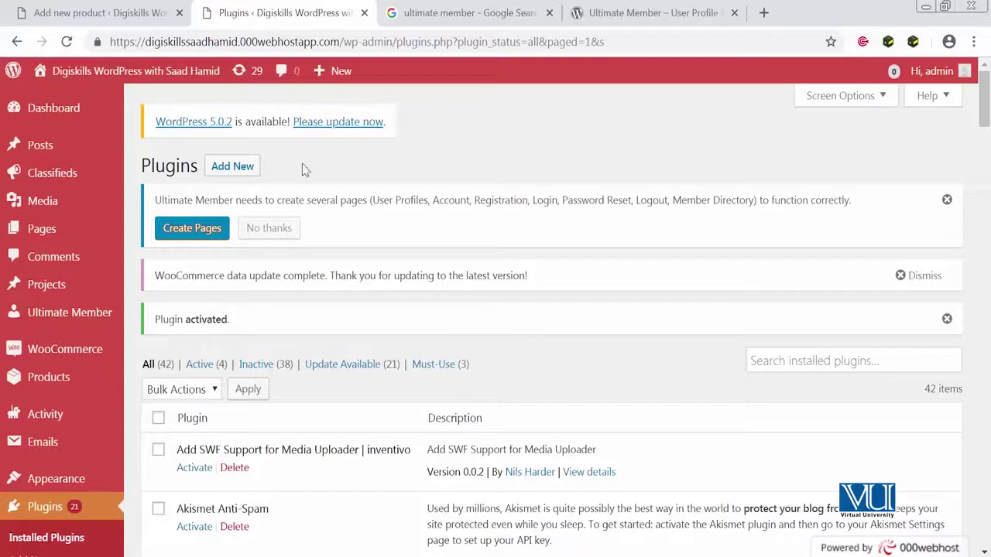
left_click(214, 222)
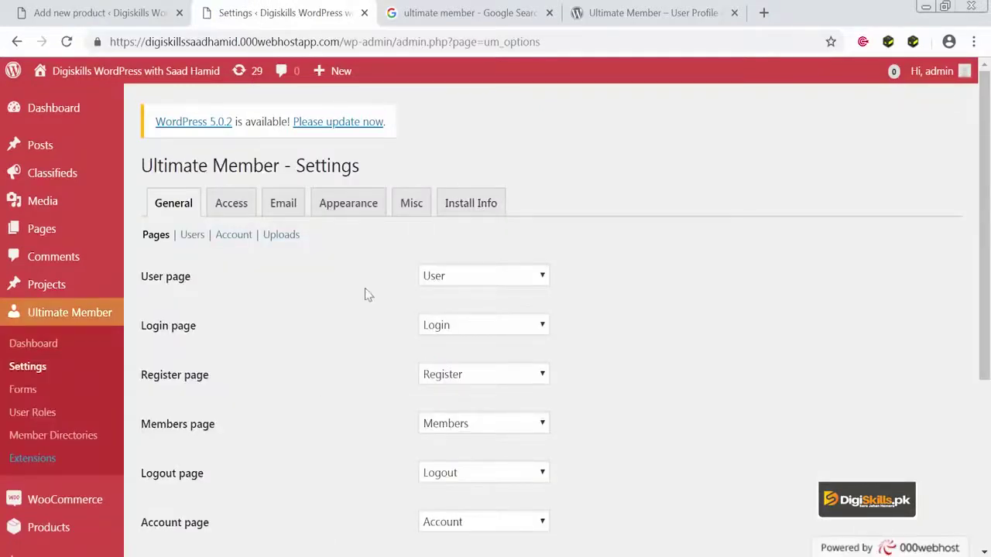
Scroll the Ultimate Member dashboard showing 3 approved users and none pending
scroll(321, 403, "down", 3)
scroll(321, 403, "up", 3)
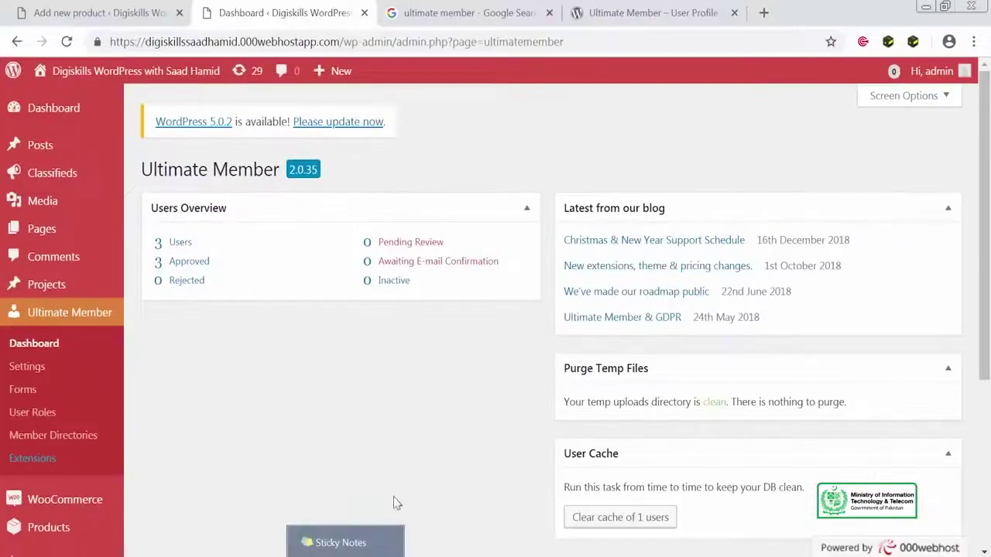
Open Ultimate Member > Extensions to see add-ons like bbPress and Verified Users
scroll(395, 504, "down", 2)
scroll(395, 501, "up", 2)
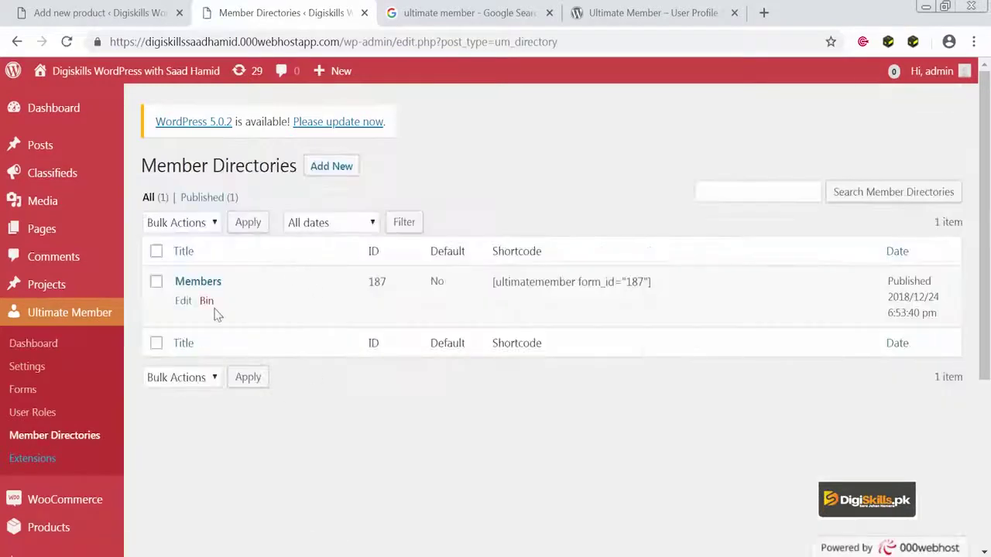
left_click(40, 459)
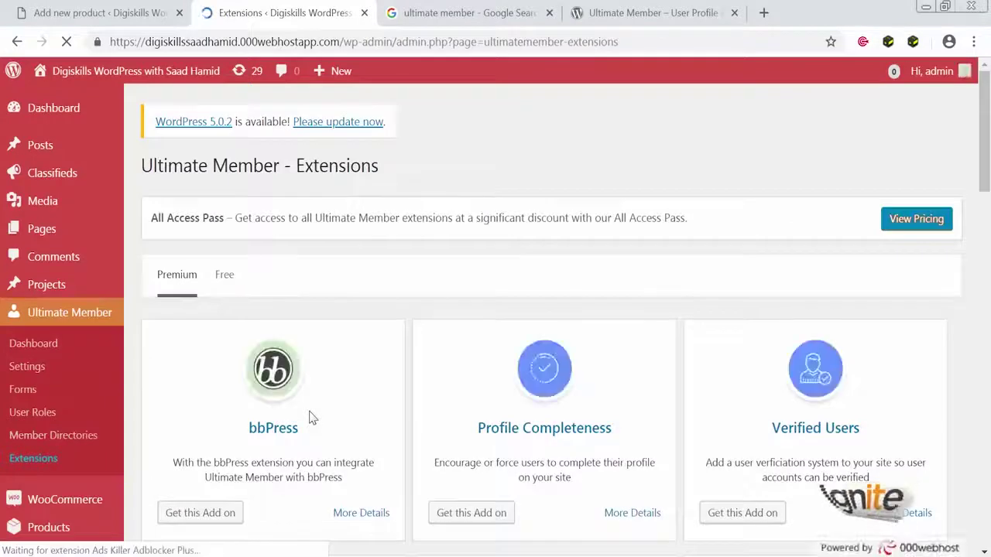
scroll(309, 419, "down", 8)
scroll(309, 418, "up", 6)
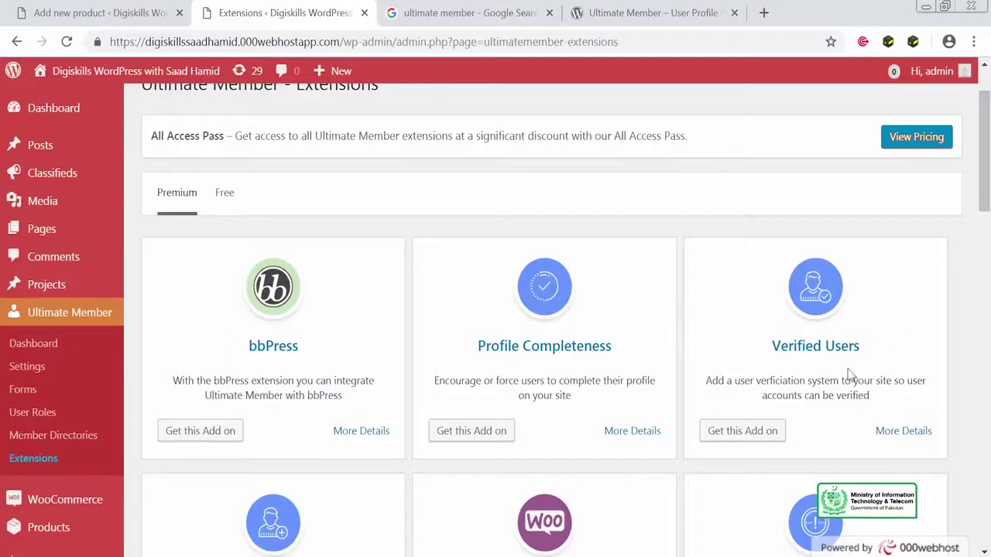
scroll(849, 374, "down", 6)
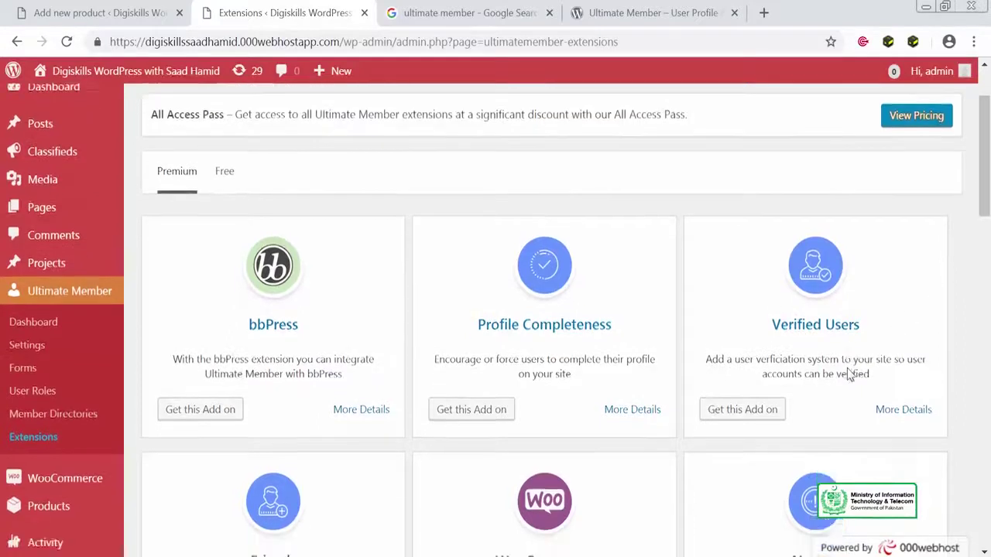
scroll(849, 374, "up", 1)
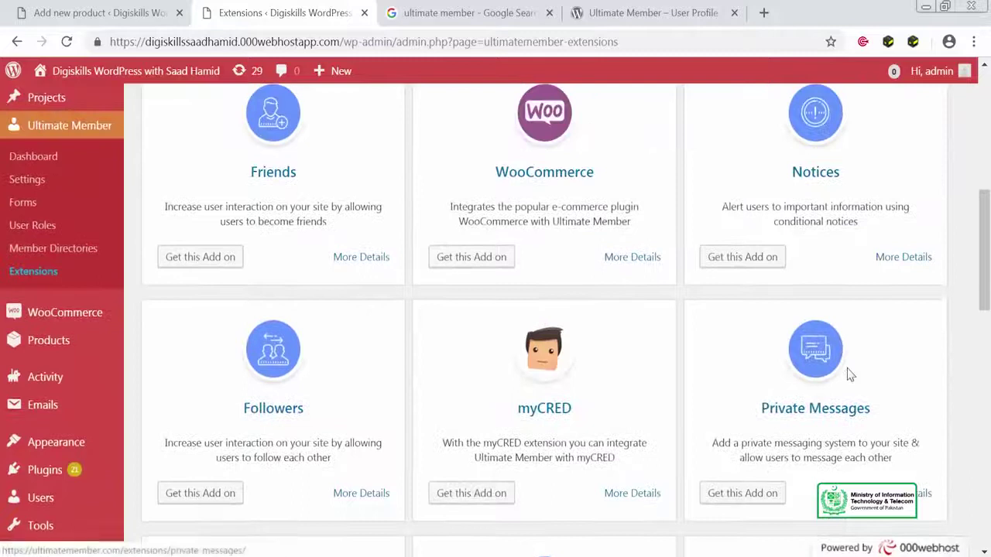
scroll(849, 374, "down", 1)
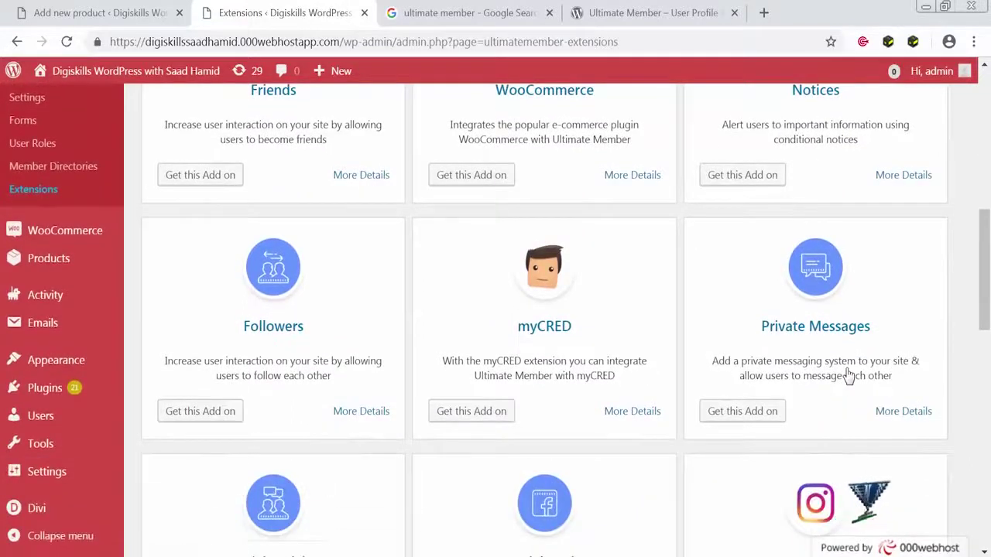
scroll(849, 374, "down", 2)
scroll(850, 374, "down", 2)
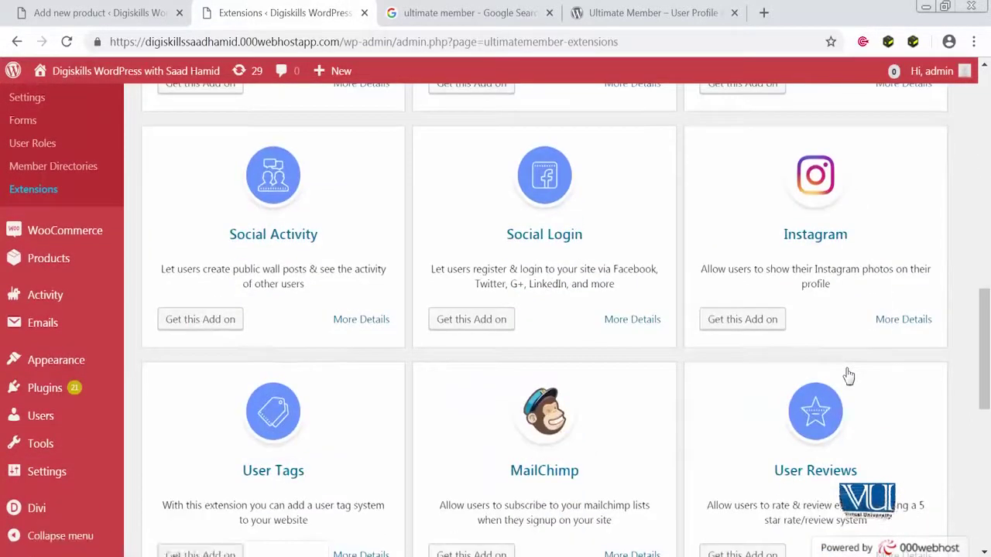
scroll(849, 374, "down", 2)
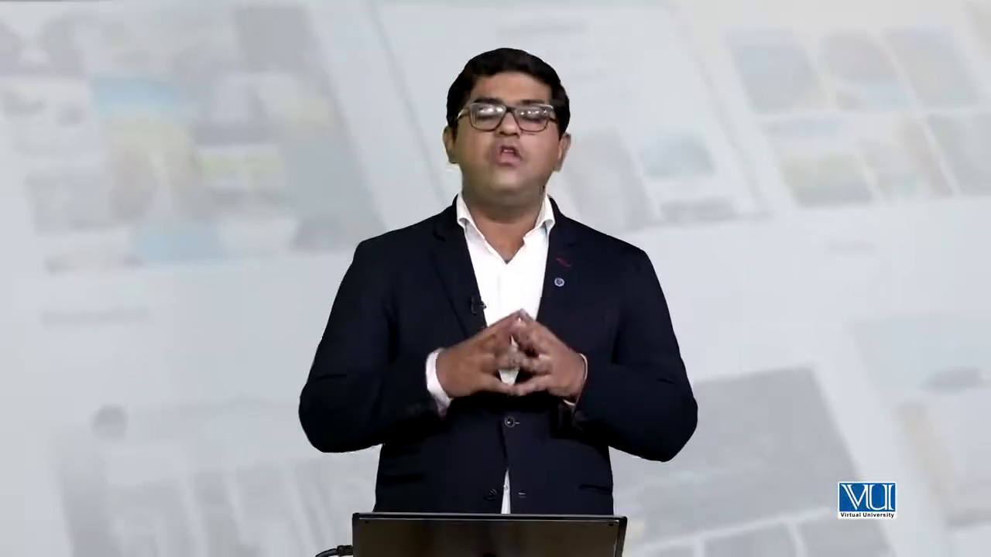